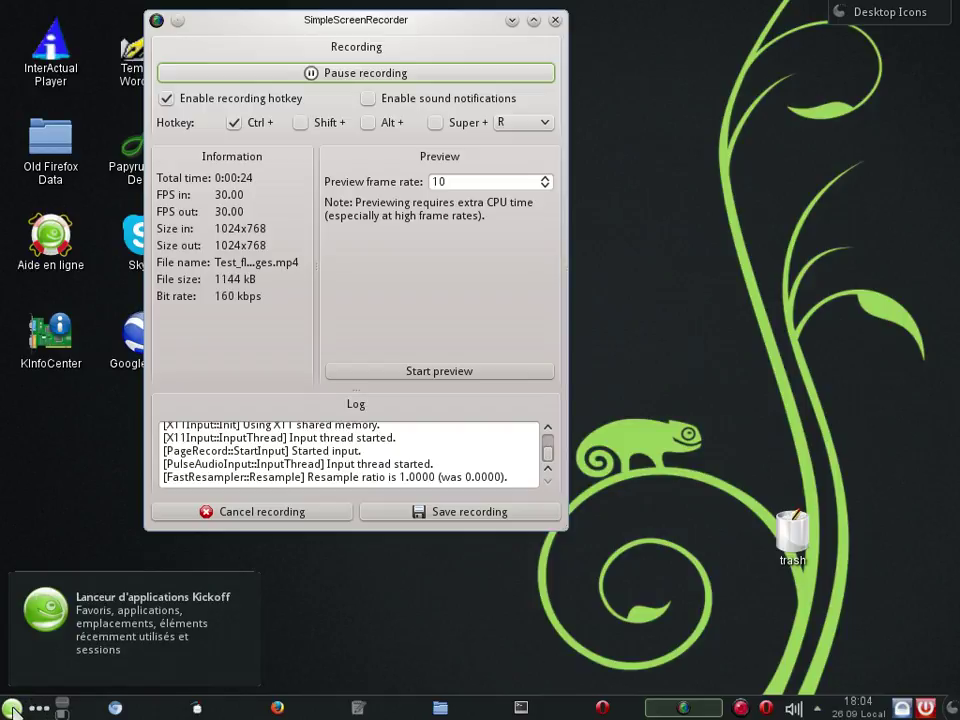
Launch the Kdenlive video editor from the recently used applications.
{"action": "left_click", "coordinate": [12, 710]}
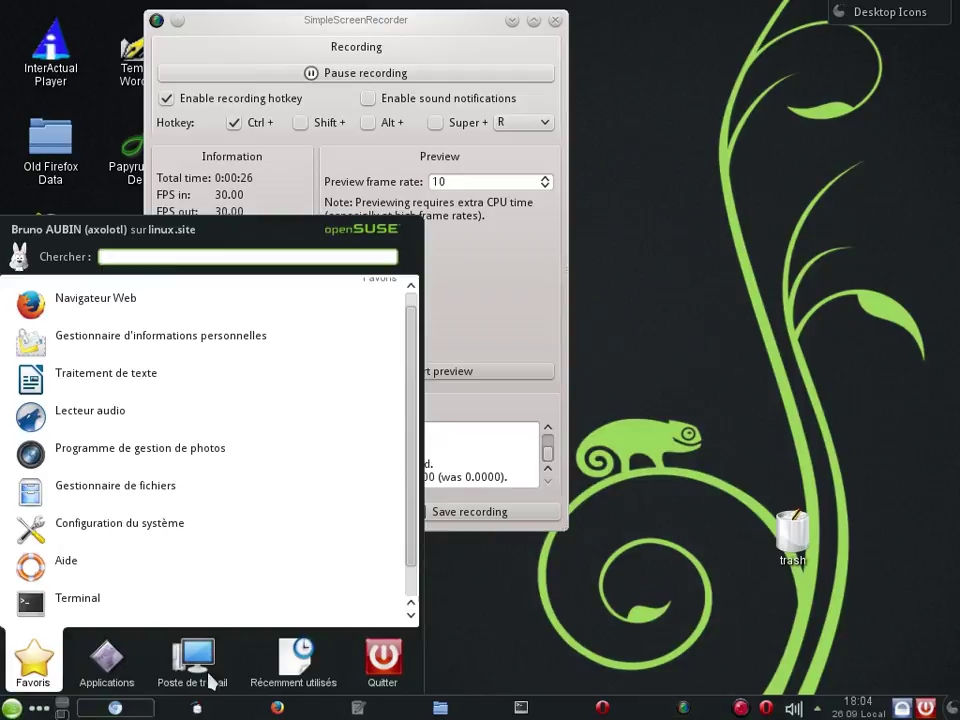
{"action": "left_click", "coordinate": [295, 662]}
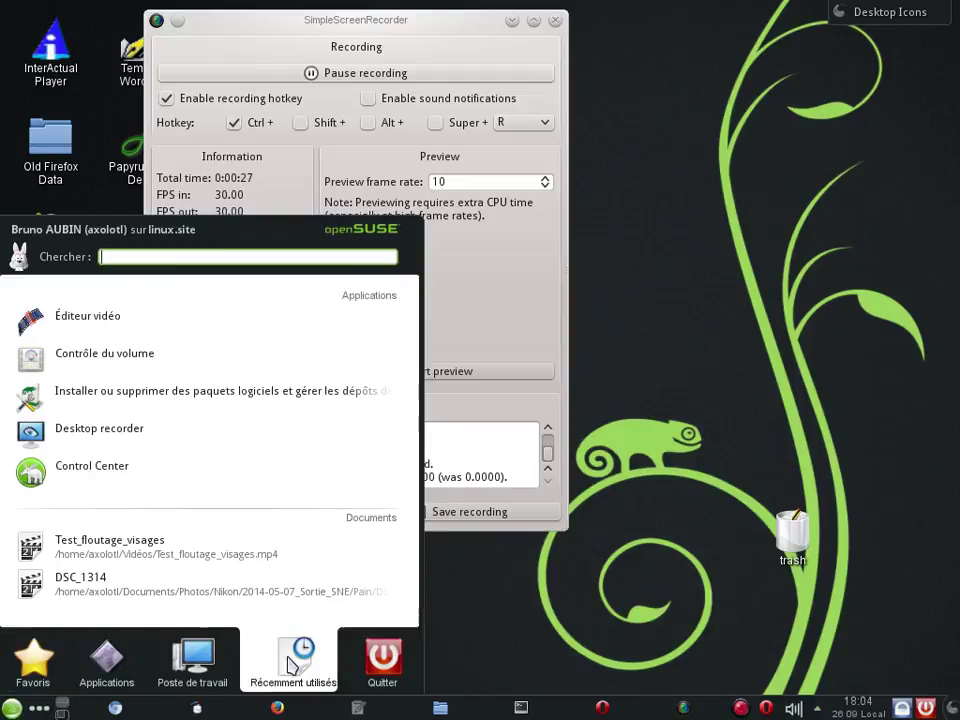
{"action": "left_click", "coordinate": [175, 333]}
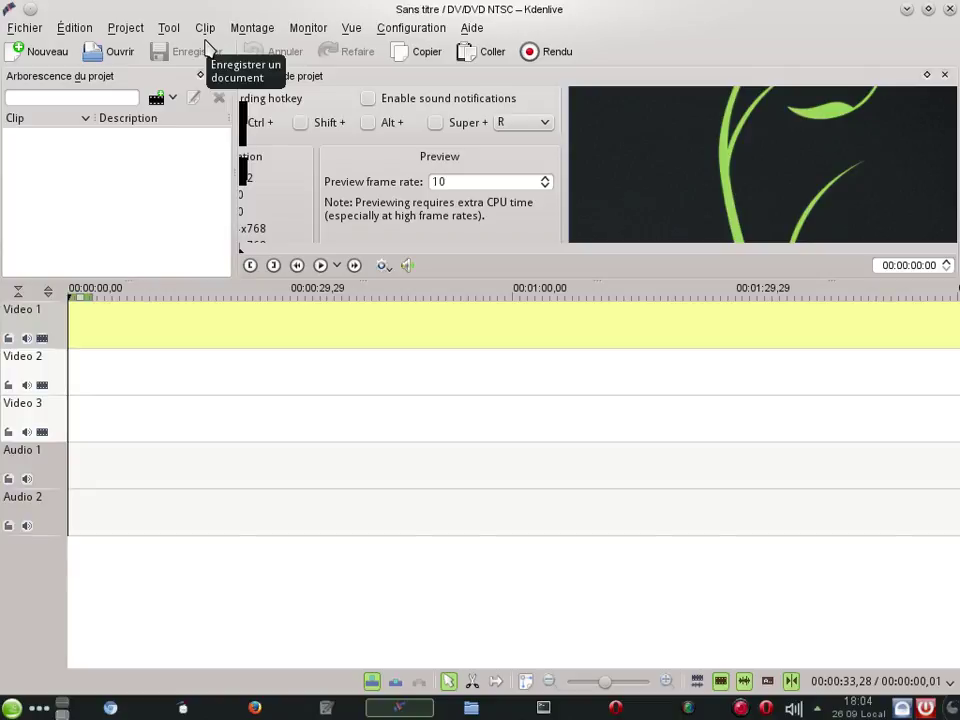
Add the clip DSC_1314.MOV to the project and update the project profile to HD 720p 23.98 fps.
{"action": "left_click", "coordinate": [127, 30]}
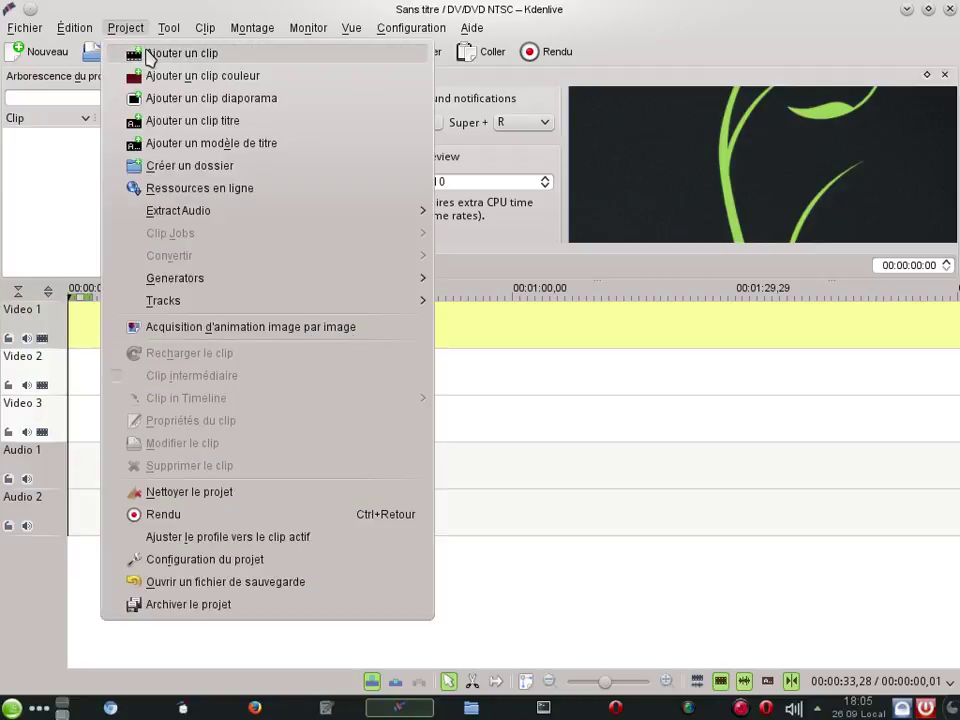
{"action": "left_click", "coordinate": [150, 57]}
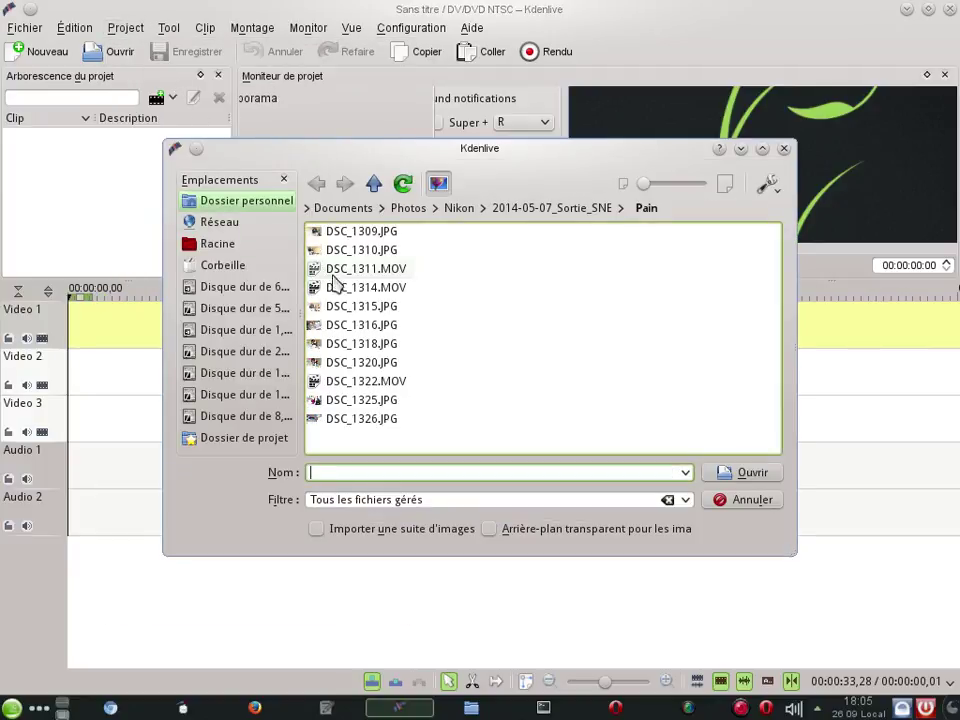
{"action": "double_click", "coordinate": [345, 292]}
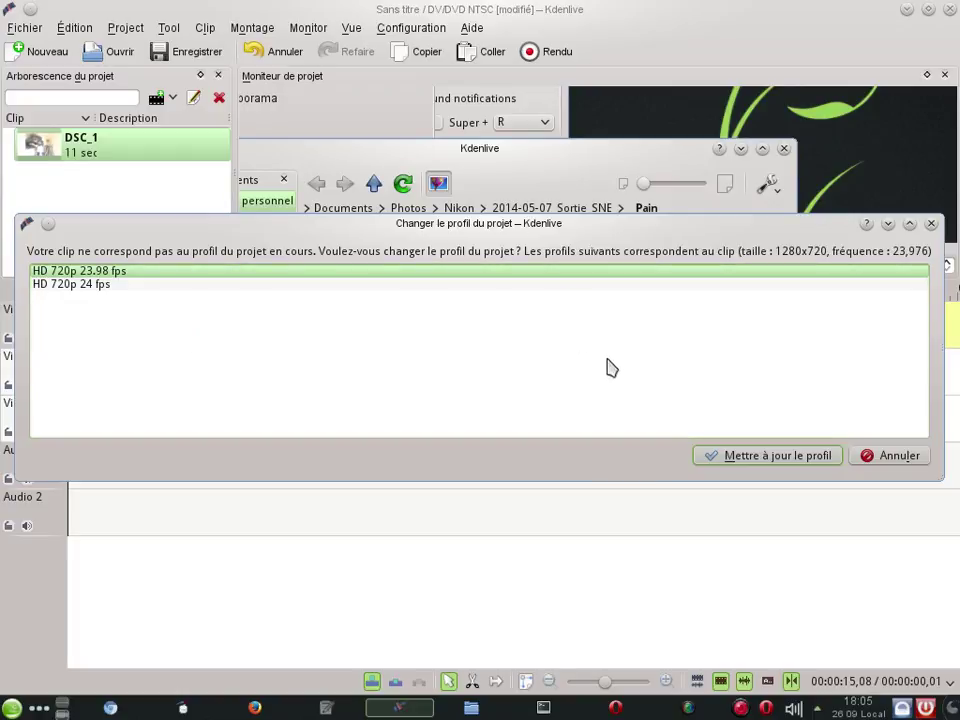
{"action": "left_click", "coordinate": [776, 455]}
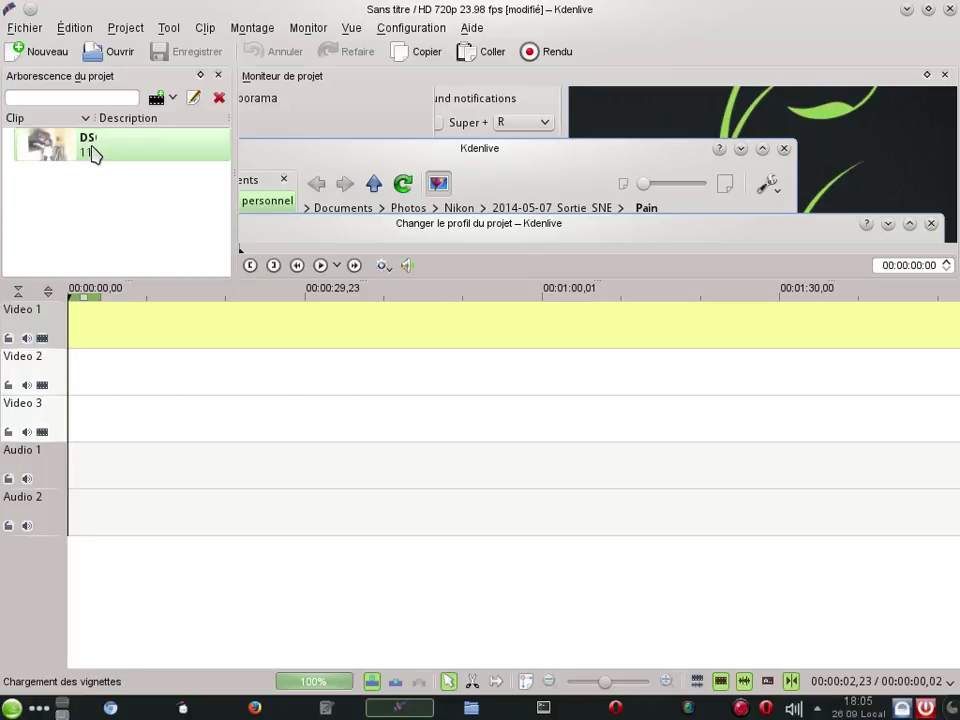
Place DSC_1314.MOV at the start of the Video 1 track, play it through and return to its first frame.
{"action": "left_click_drag", "start_coordinate": [98, 147], "coordinate": [80, 345]}
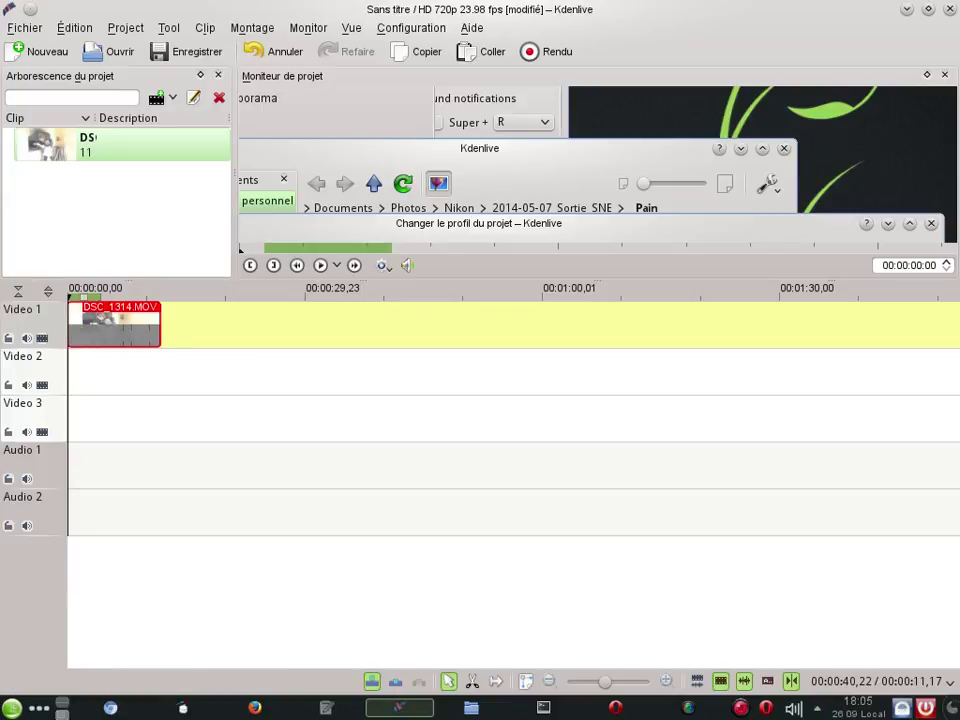
{"action": "key", "text": "space"}
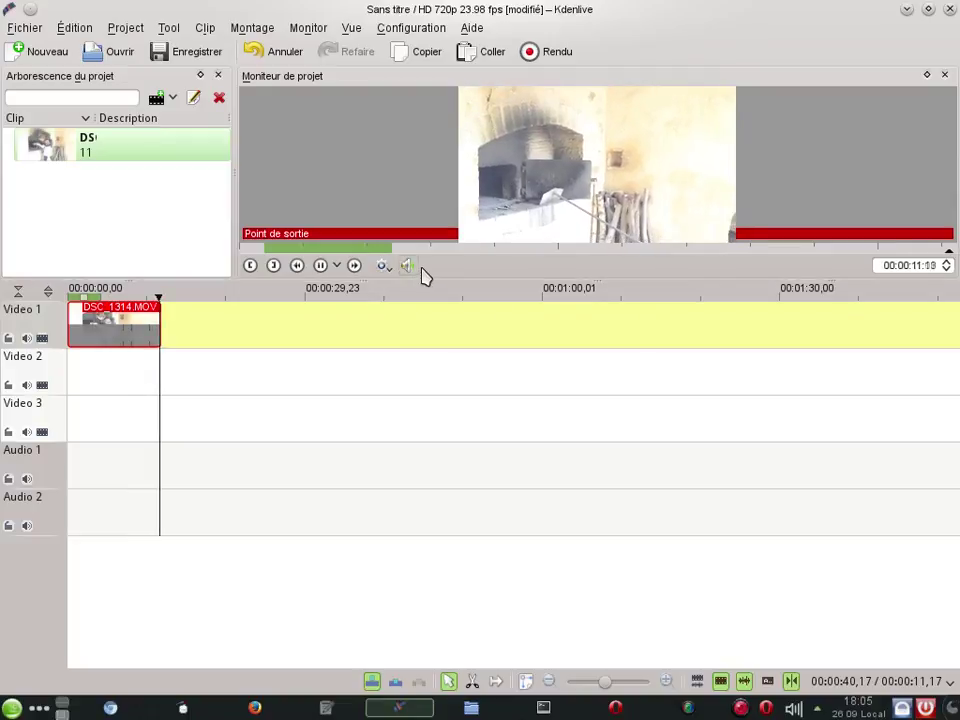
{"action": "left_click", "coordinate": [320, 268]}
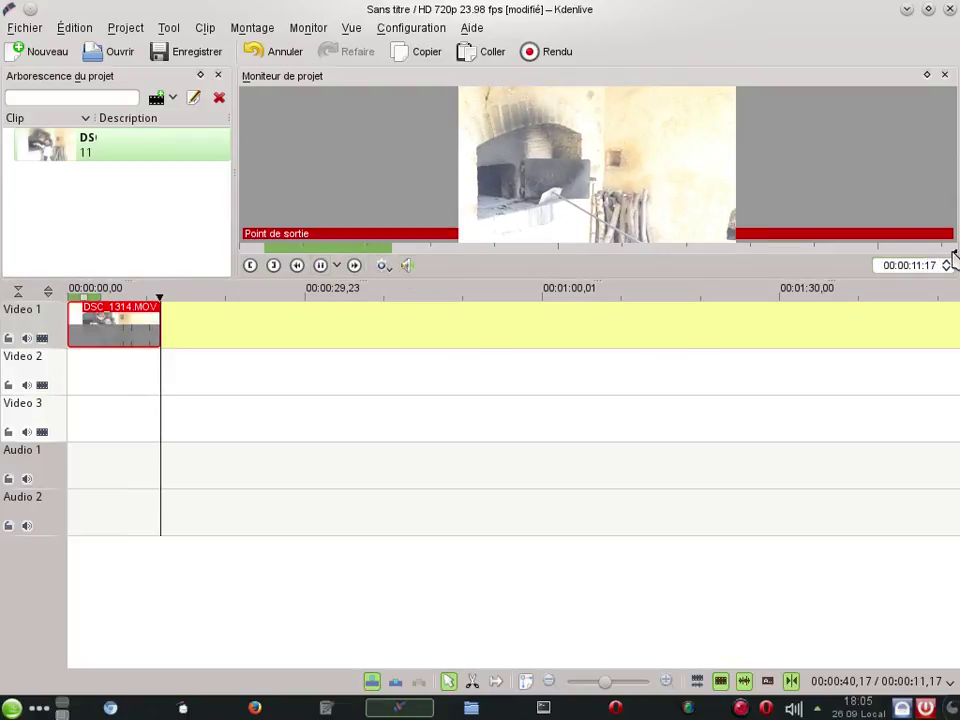
{"action": "left_click", "coordinate": [243, 248]}
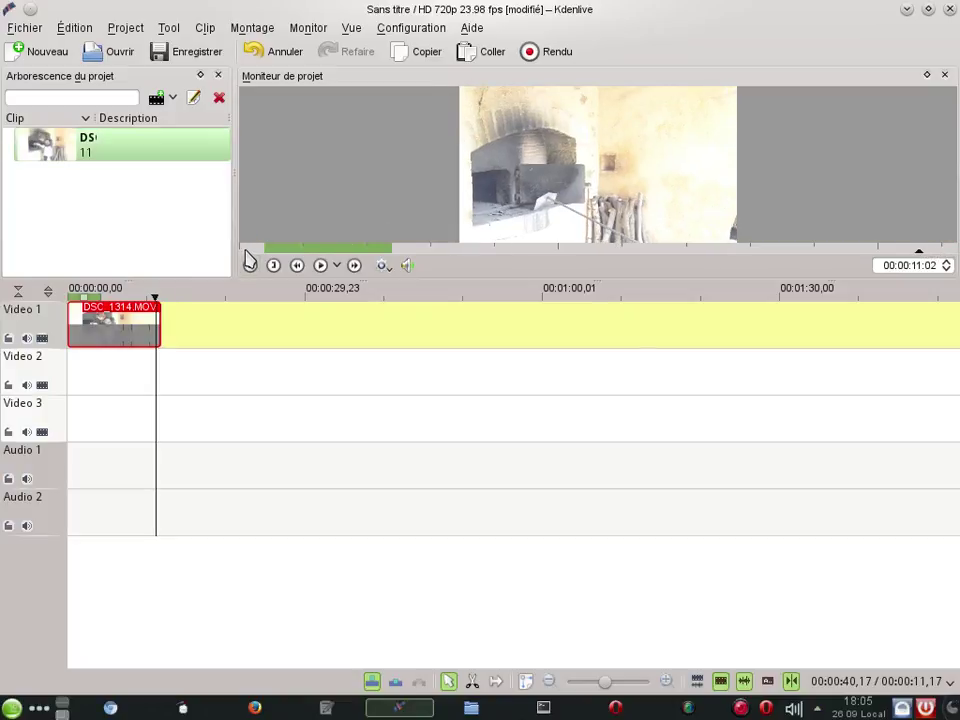
{"action": "left_click", "coordinate": [240, 250]}
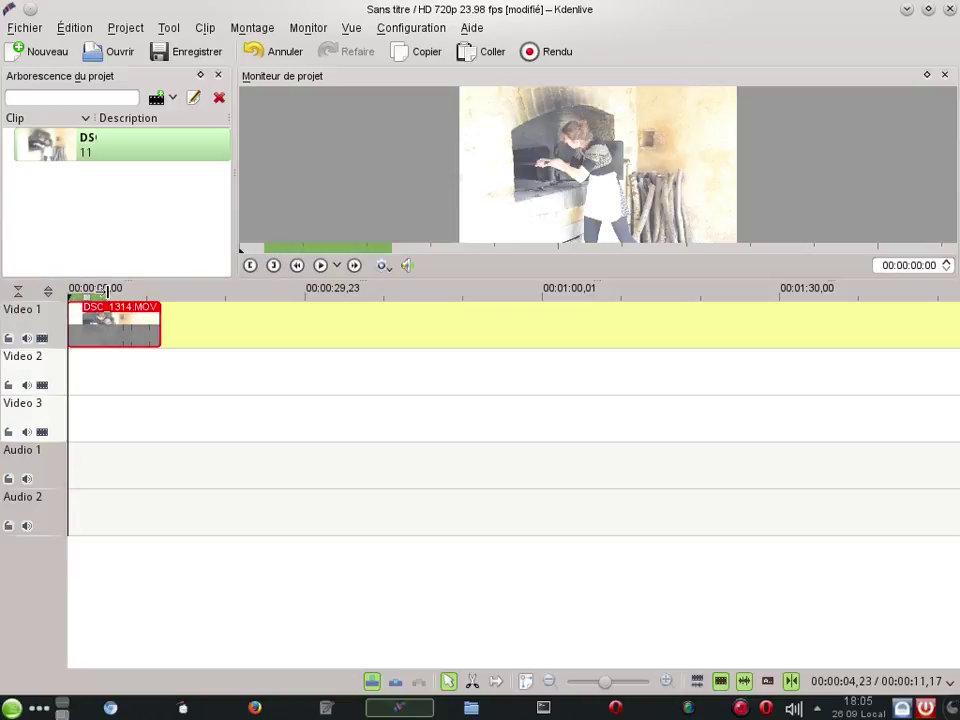
Extend the timeline zone to the end of the clip and apply the Auto Mask blur effect to the clip.
{"action": "left_click_drag", "start_coordinate": [100, 288], "coordinate": [155, 288]}
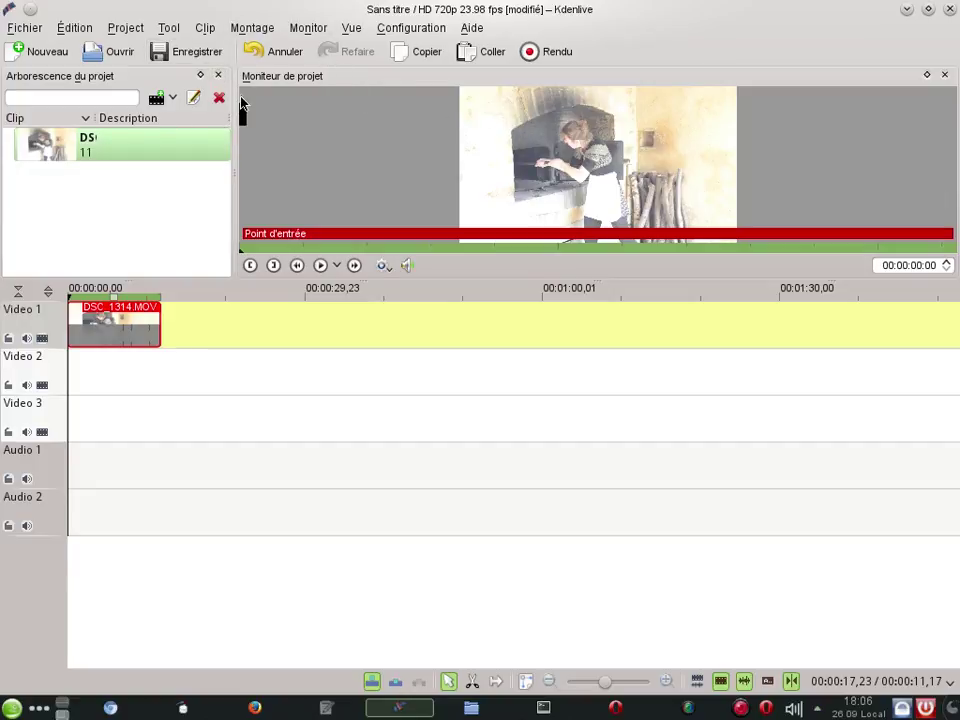
{"action": "left_click", "coordinate": [252, 30]}
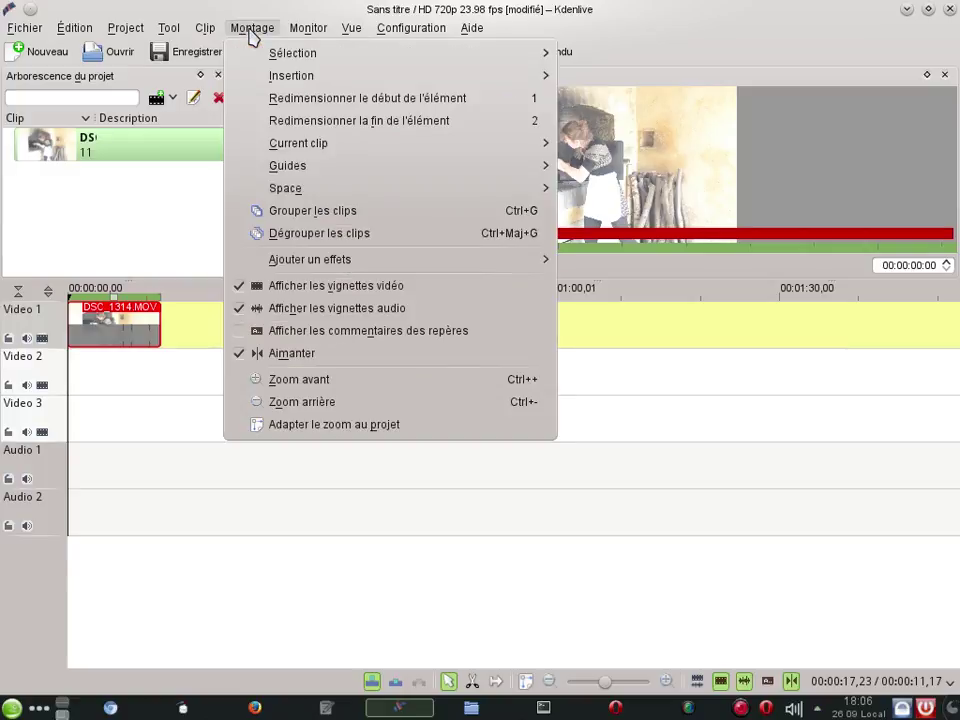
{"action": "mouse_move", "coordinate": [287, 262]}
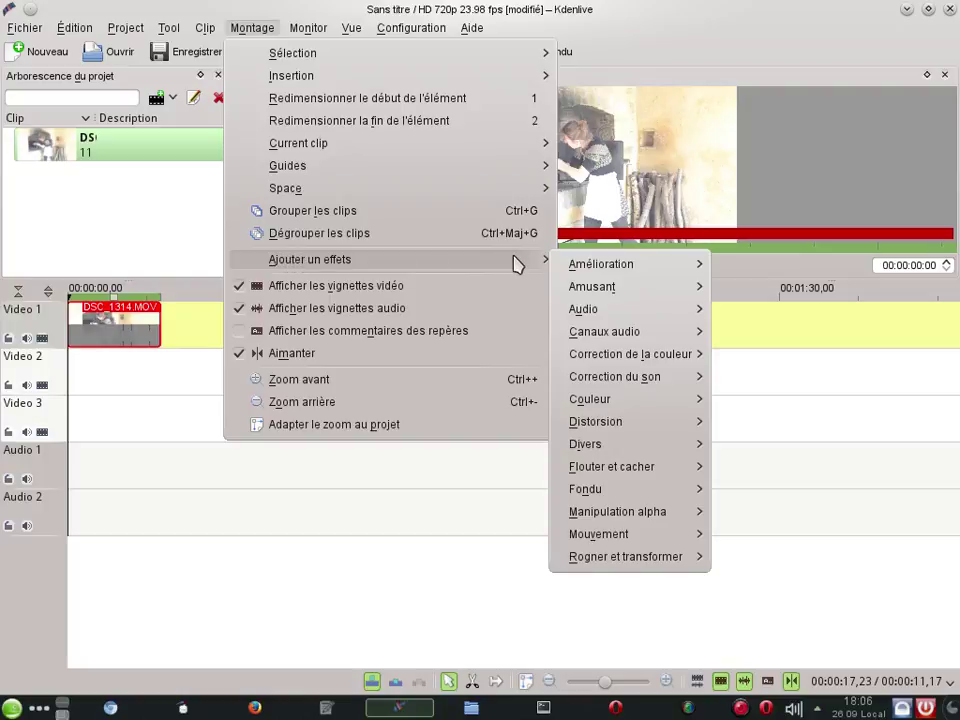
{"action": "mouse_move", "coordinate": [597, 314]}
{"action": "mouse_move", "coordinate": [596, 471]}
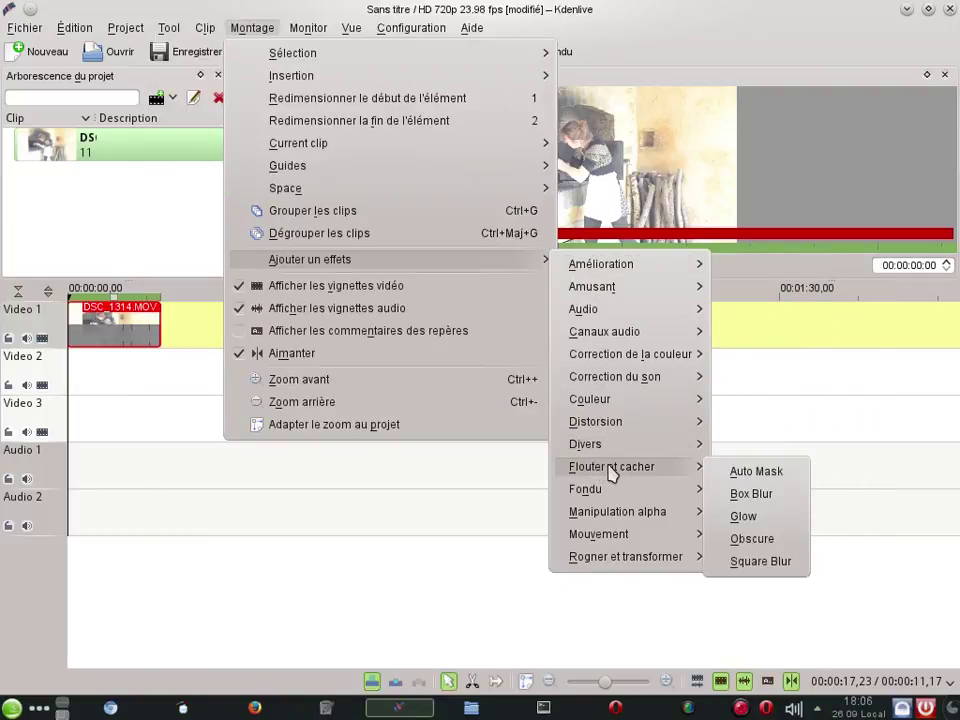
{"action": "left_click", "coordinate": [772, 475]}
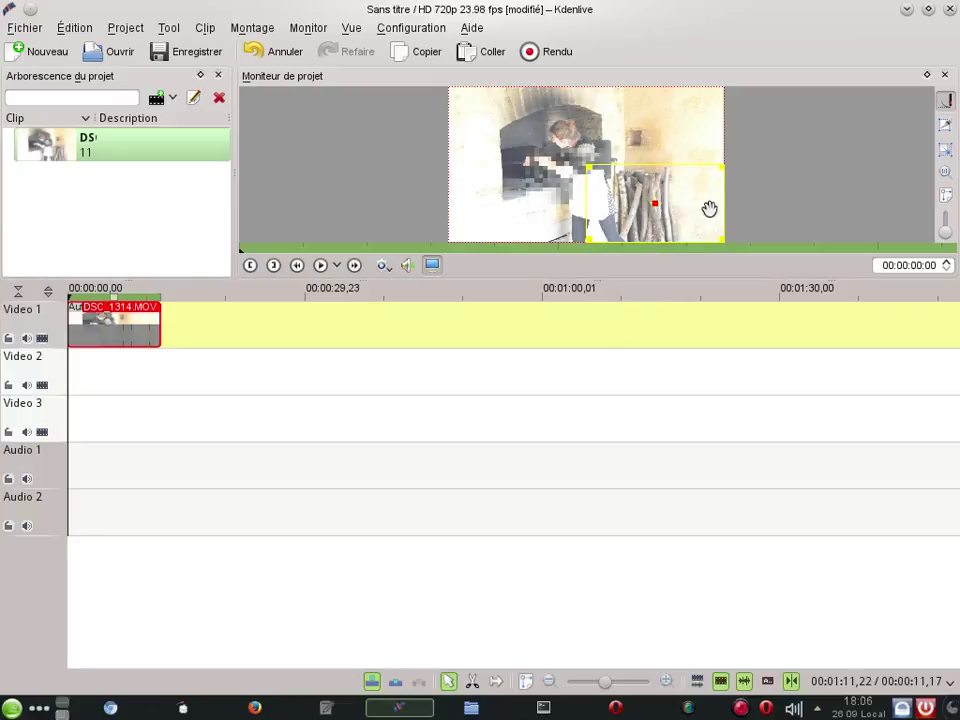
Move the Auto Mask rectangle over the woman's head and shrink it to fit around her face.
{"action": "left_click", "coordinate": [643, 209]}
{"action": "left_click_drag", "start_coordinate": [604, 204], "coordinate": [523, 133]}
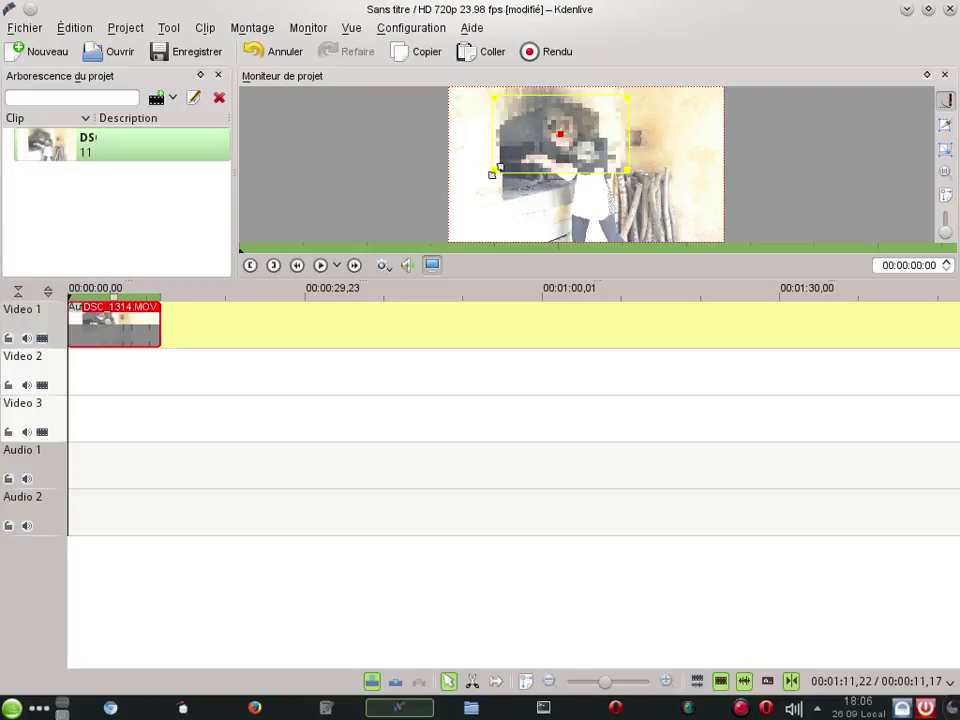
{"action": "left_click_drag", "start_coordinate": [492, 175], "coordinate": [537, 148]}
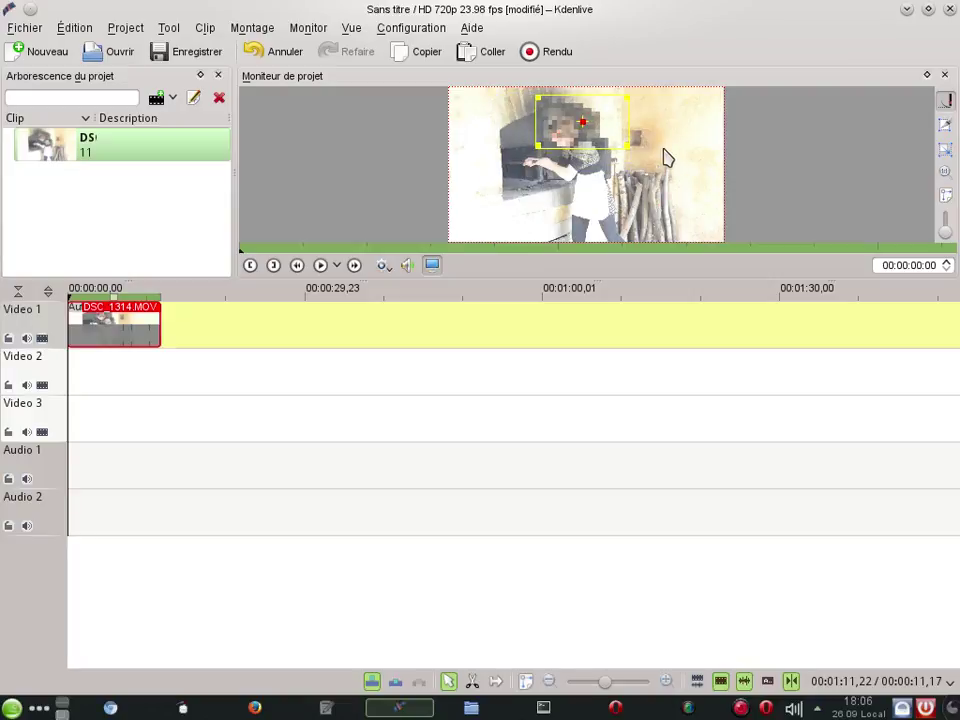
{"action": "left_click_drag", "start_coordinate": [627, 101], "coordinate": [585, 120]}
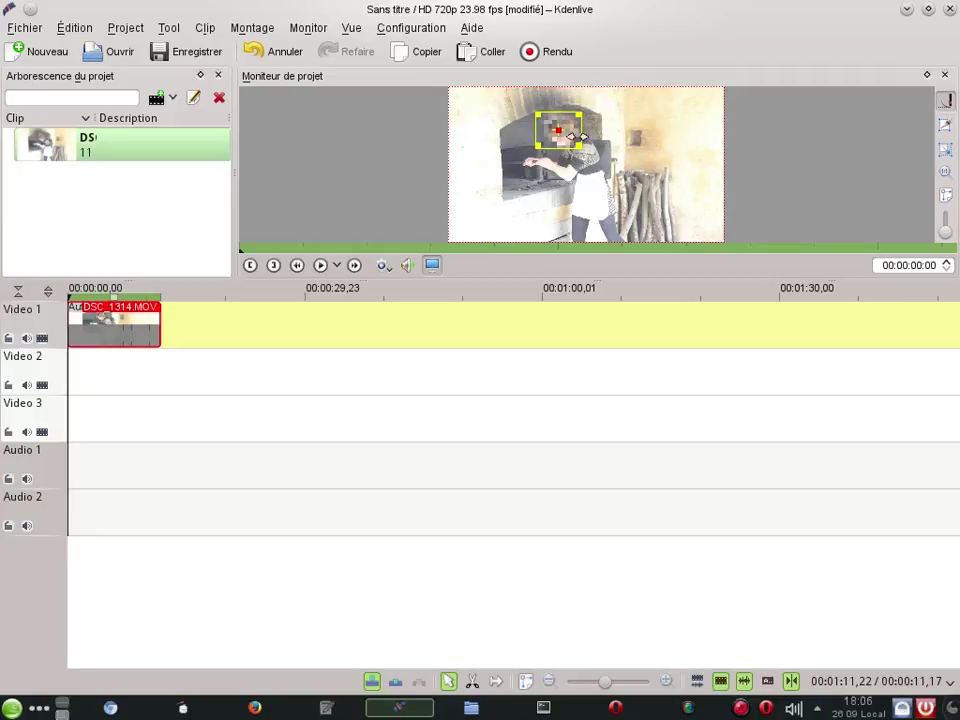
{"action": "scroll", "coordinate": [555, 129], "scroll_direction": "down", "scroll_amount": 2}
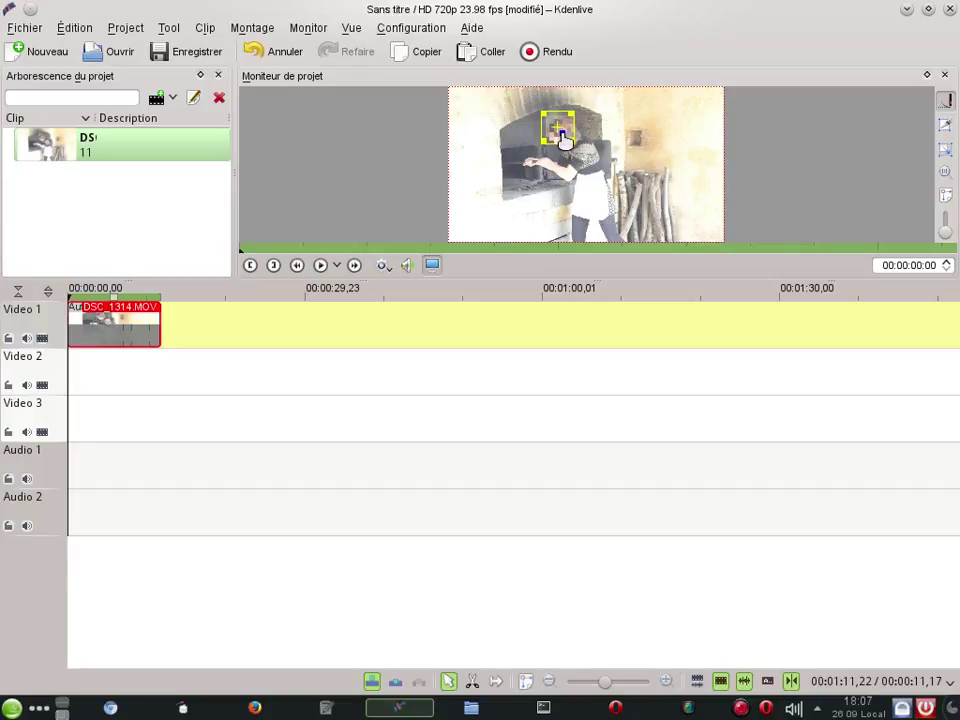
{"action": "left_click_drag", "start_coordinate": [563, 140], "coordinate": [566, 143]}
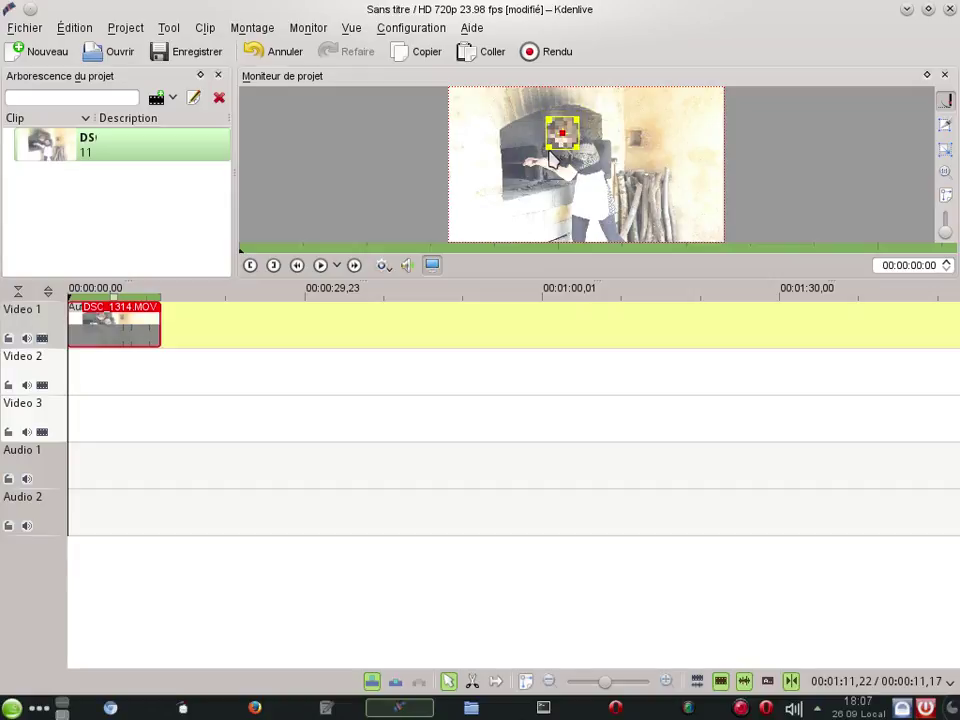
Play the first four seconds to check how the mask follows the face, and return to the first frame.
{"action": "left_click", "coordinate": [320, 266]}
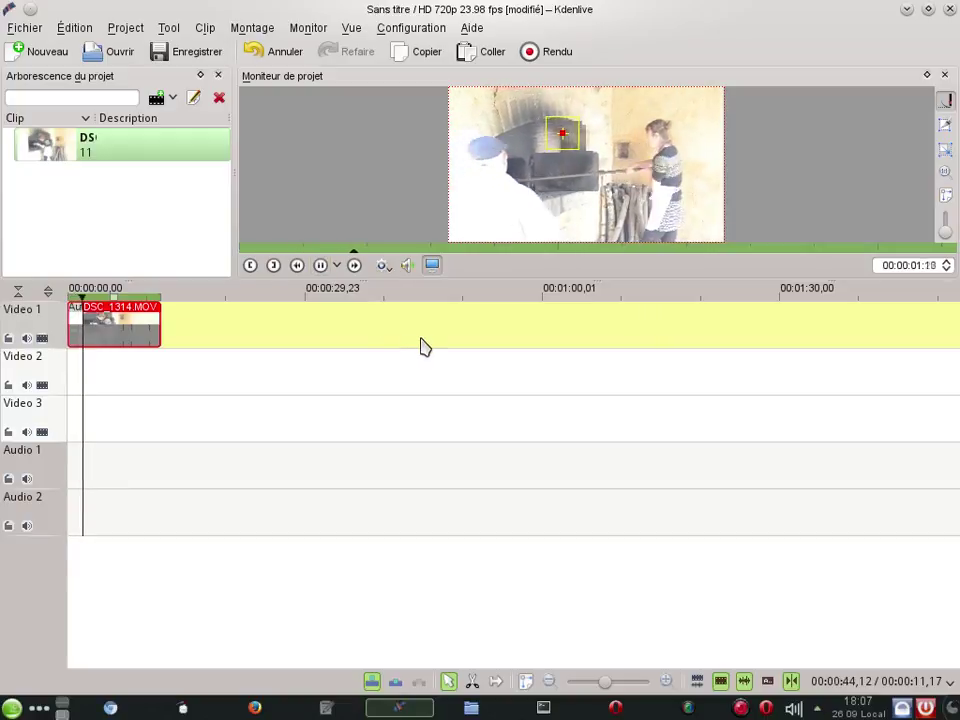
{"action": "left_click", "coordinate": [320, 266]}
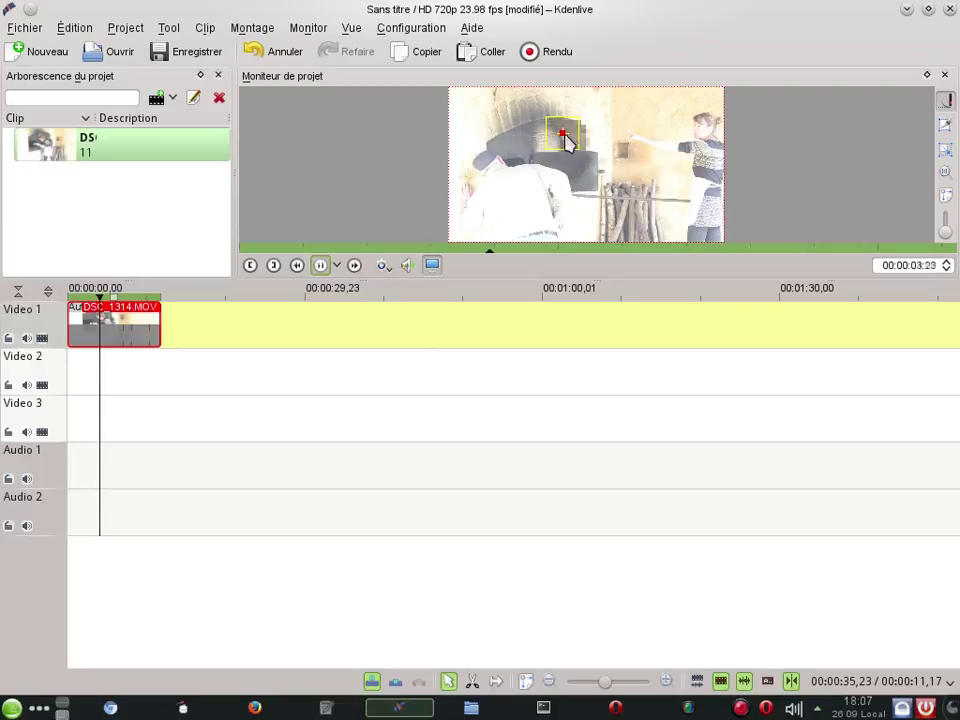
{"action": "left_click", "coordinate": [565, 140]}
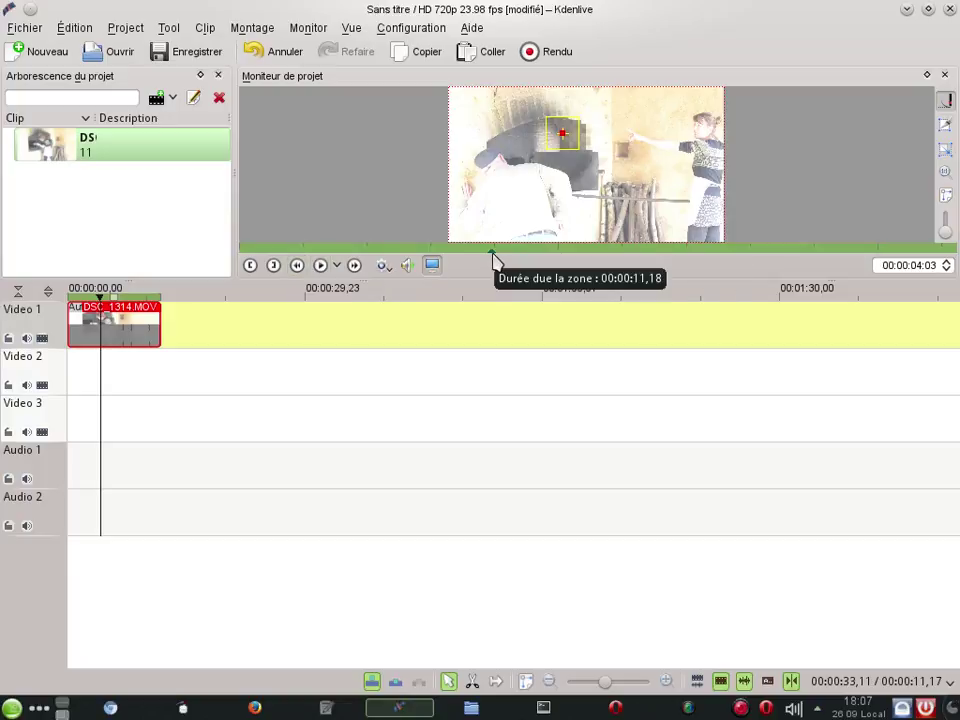
{"action": "left_click", "coordinate": [247, 249]}
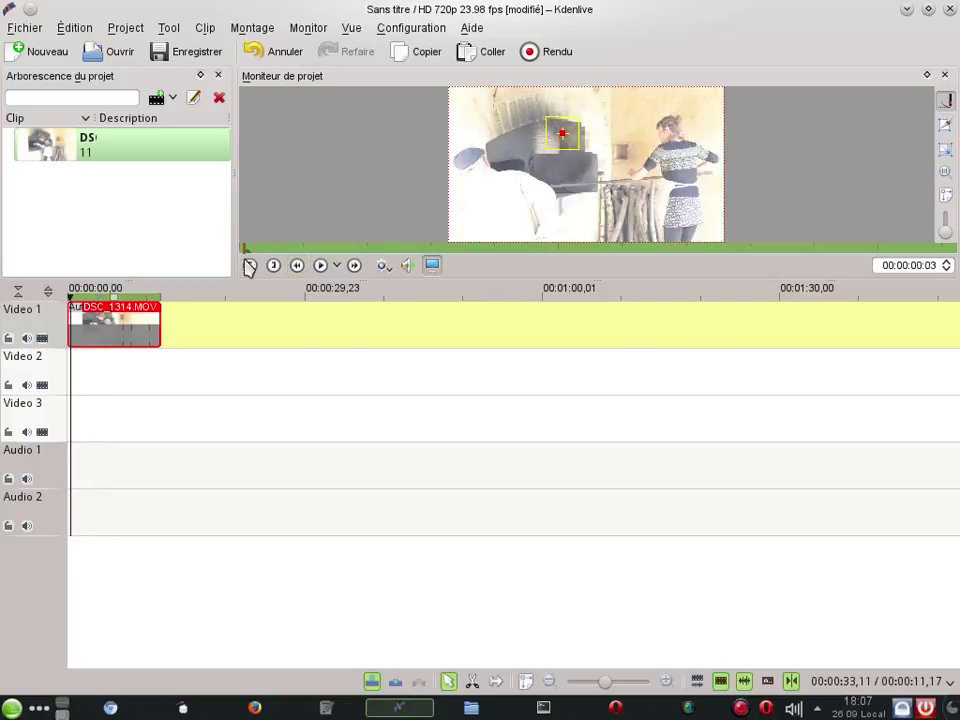
{"action": "left_click", "coordinate": [249, 265]}
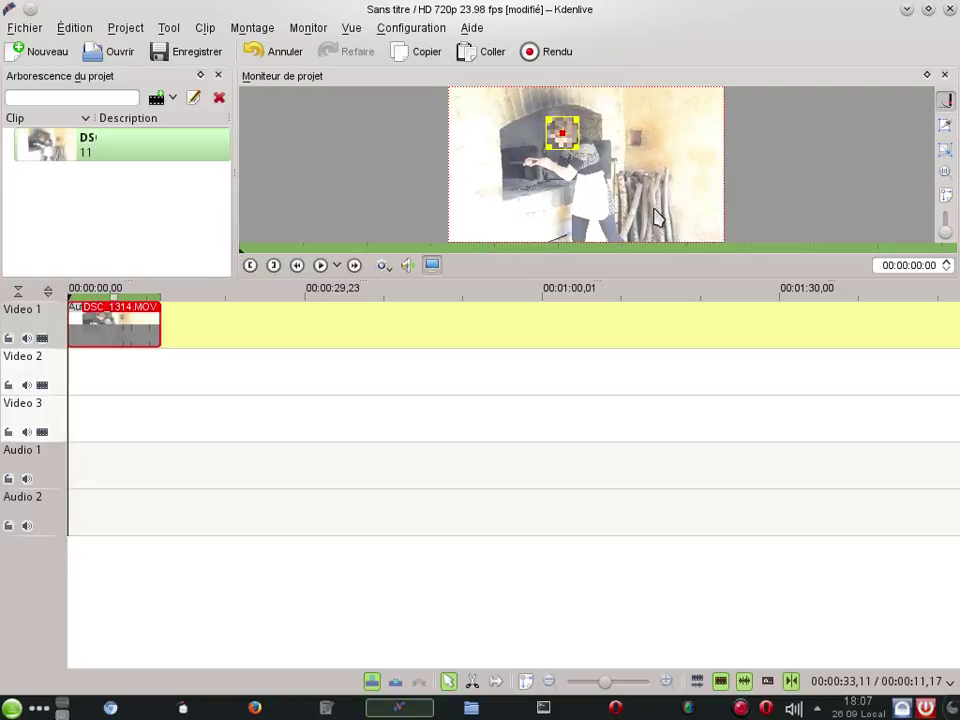
Refine the mask rectangle's size and position on the enlarged first frame so it closely frames the woman's face.
{"action": "scroll", "coordinate": [762, 190], "scroll_direction": "up", "scroll_amount": 1}
{"action": "scroll", "coordinate": [762, 190], "scroll_direction": "up", "scroll_amount": 3}
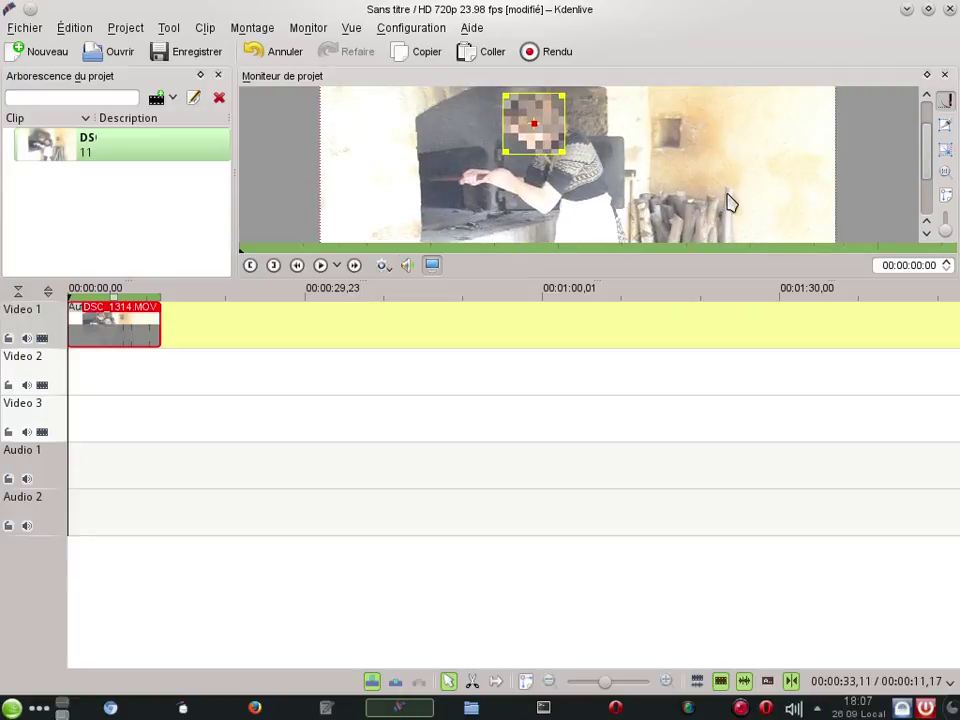
{"action": "scroll", "coordinate": [808, 191], "scroll_direction": "up", "scroll_amount": 2}
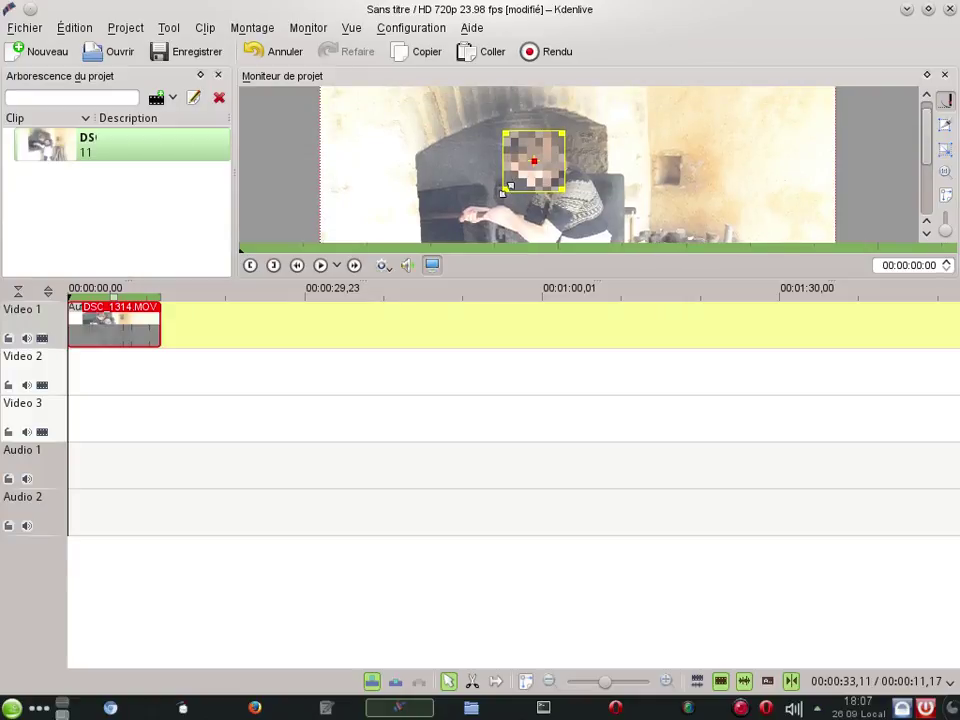
{"action": "left_click_drag", "start_coordinate": [565, 190], "coordinate": [561, 186]}
{"action": "left_click_drag", "start_coordinate": [500, 185], "coordinate": [500, 183]}
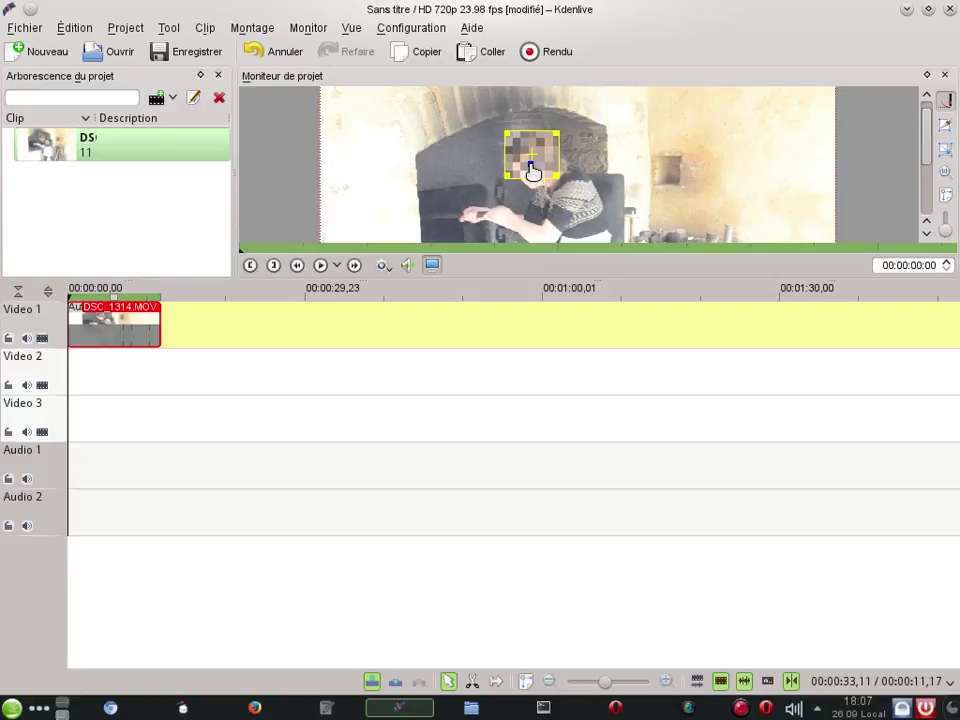
{"action": "mouse_move", "coordinate": [533, 172]}
{"action": "left_mouse_down"}
{"action": "mouse_move", "coordinate": [498, 173]}
{"action": "mouse_move", "coordinate": [507, 185]}
{"action": "mouse_move", "coordinate": [523, 168]}
{"action": "left_mouse_up"}
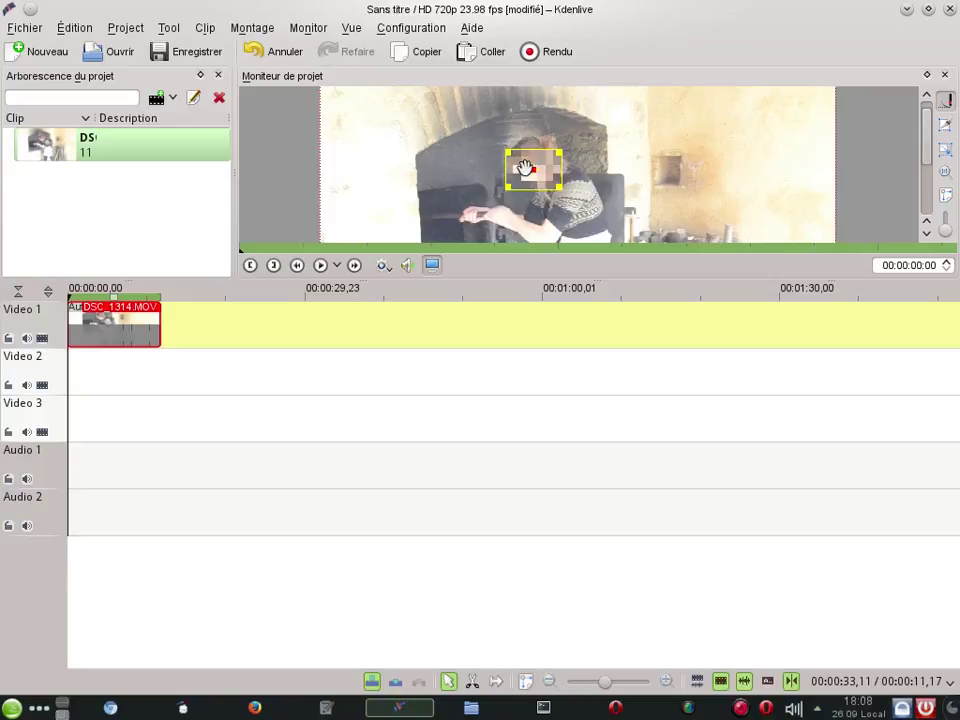
{"action": "left_click_drag", "start_coordinate": [525, 168], "coordinate": [511, 181]}
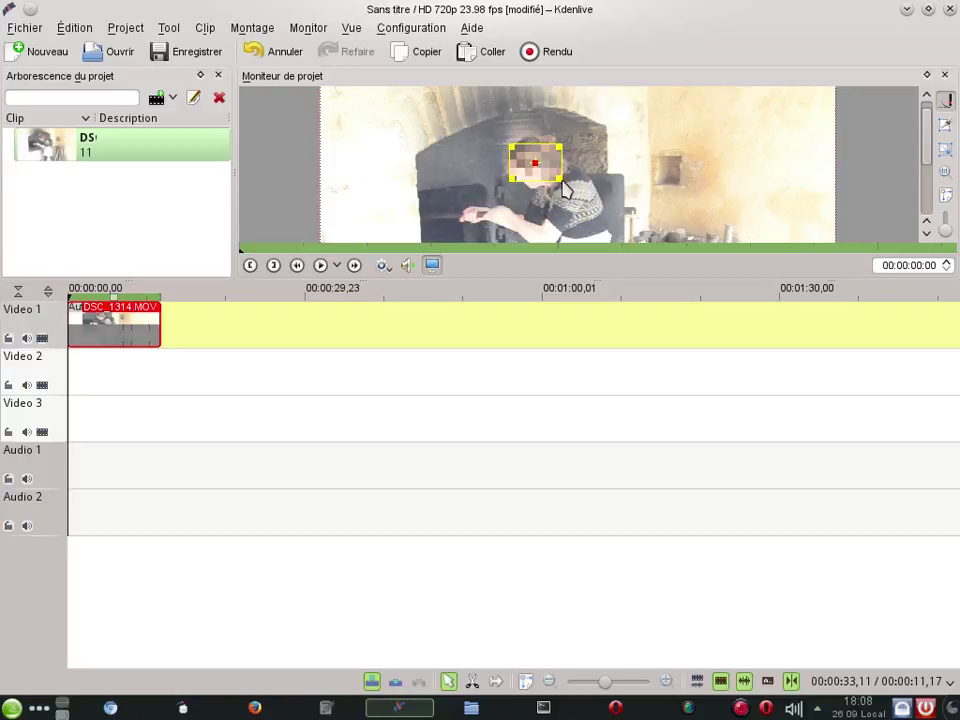
{"action": "left_click_drag", "start_coordinate": [563, 162], "coordinate": [566, 162]}
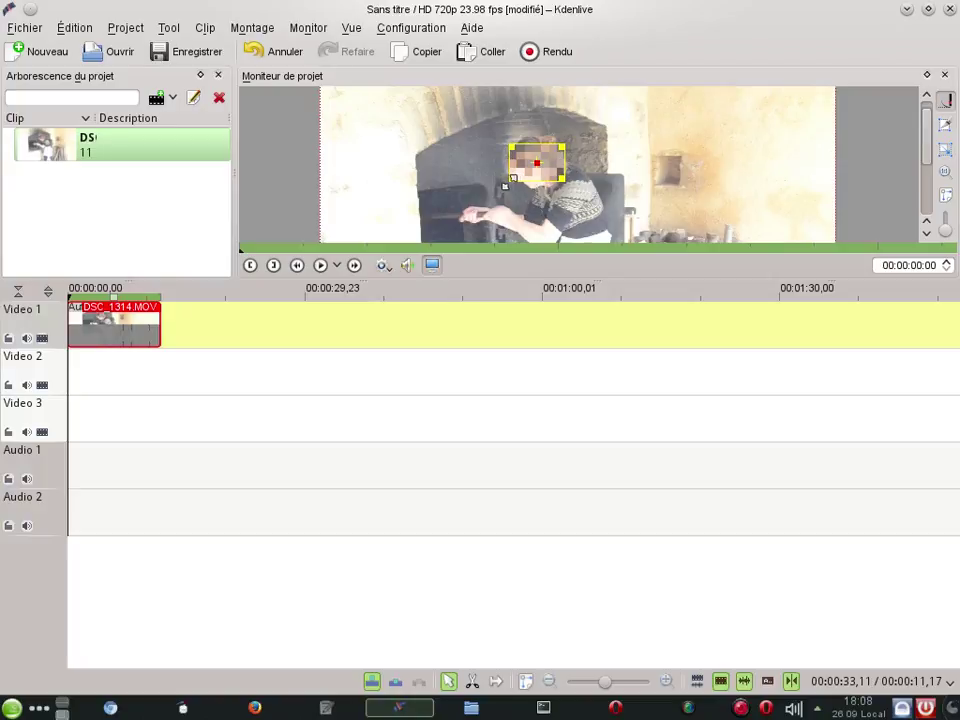
Play the clip with the refined mask and pause at about 8 seconds to check the face tracking.
{"action": "left_click", "coordinate": [320, 266]}
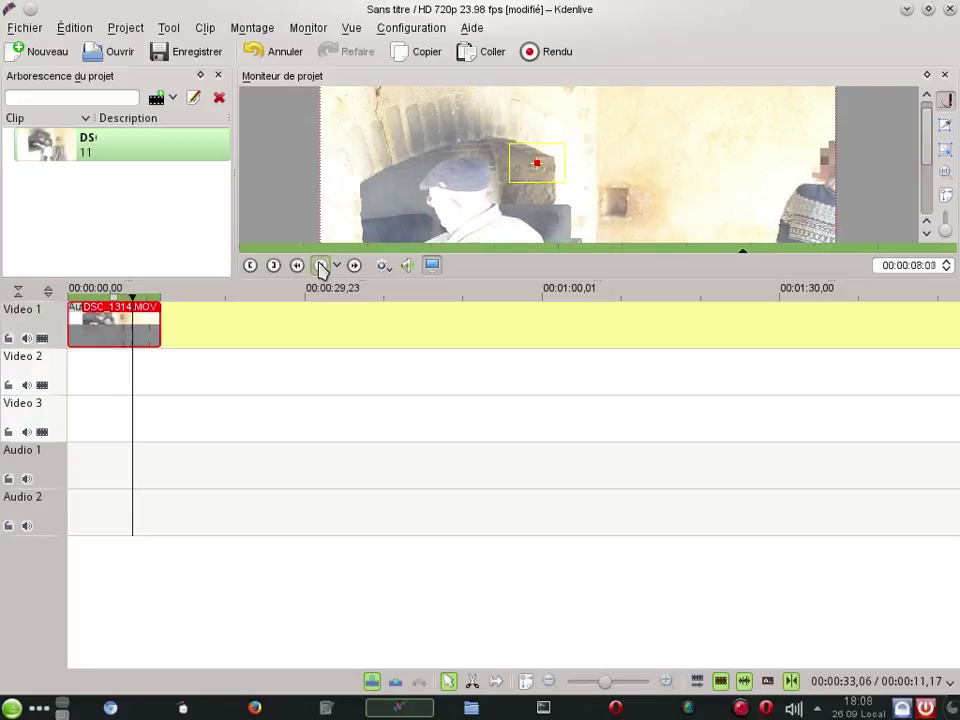
{"action": "key", "text": "space"}
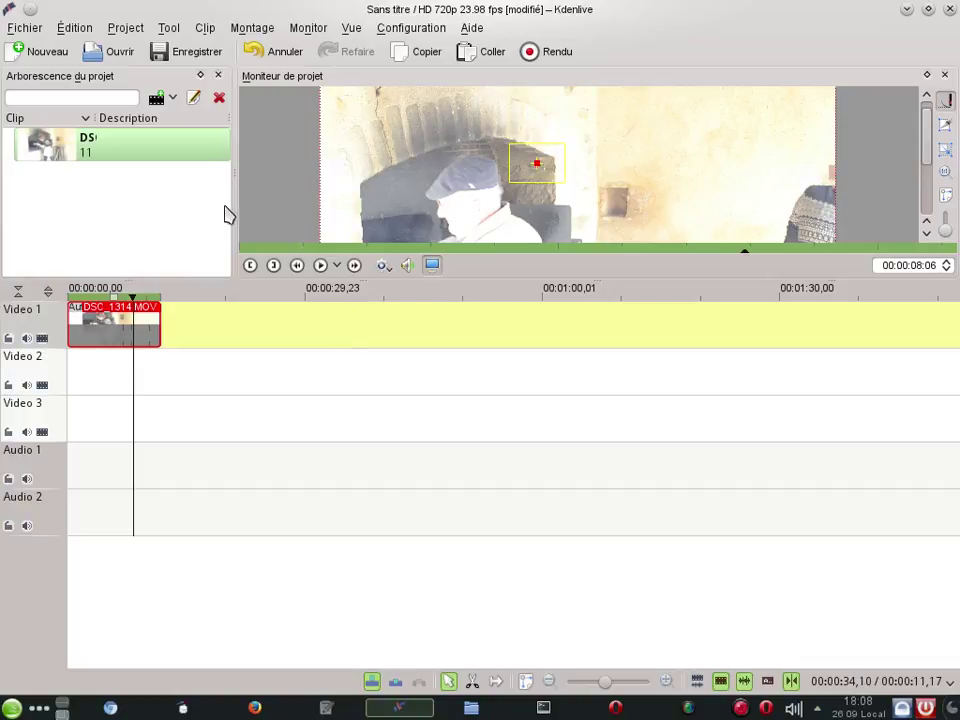
Open the project's render settings and select the MP4 output format.
{"action": "left_click", "coordinate": [123, 30]}
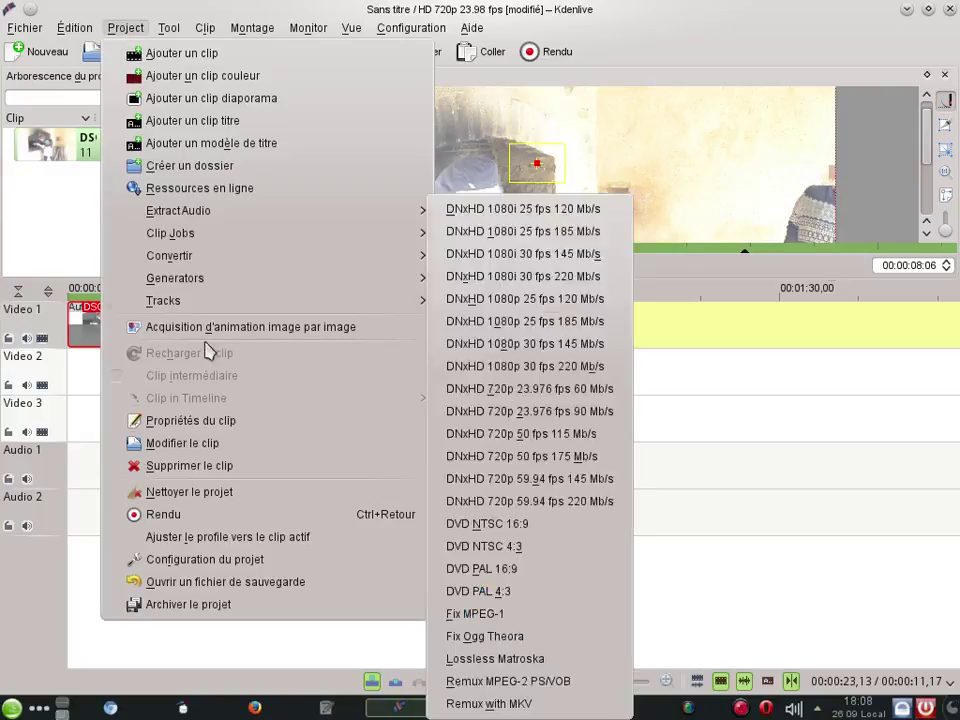
{"action": "left_click", "coordinate": [120, 517]}
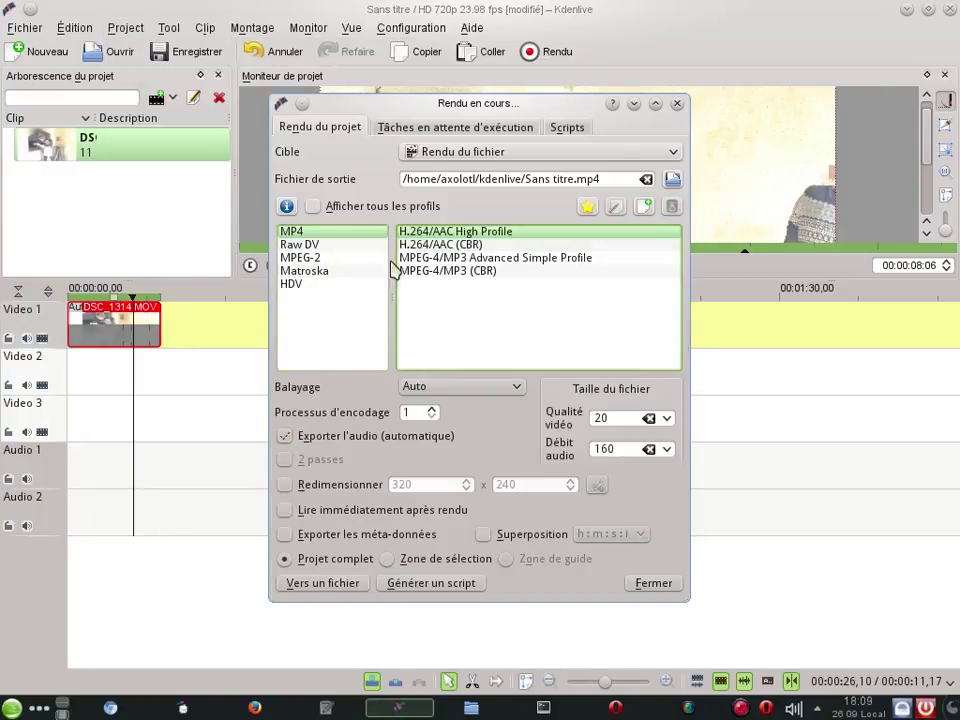
{"action": "left_click", "coordinate": [318, 232]}
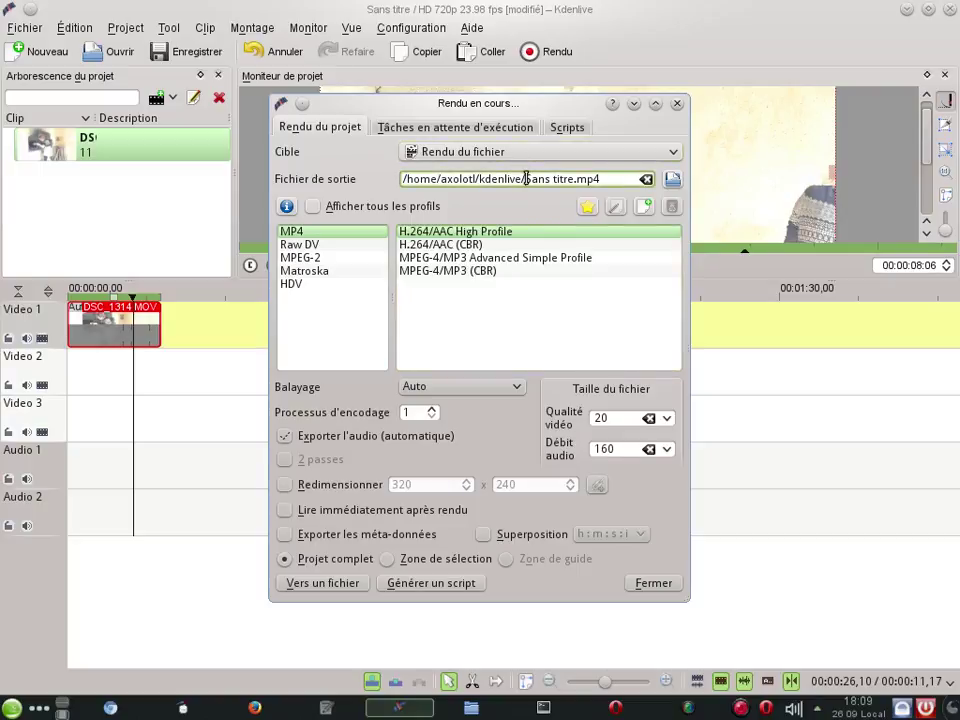
Name the output file Test_floutage.mp4 in the kdenlive folder and start rendering the full project to file.
{"action": "left_click_drag", "start_coordinate": [525, 178], "coordinate": [572, 176]}
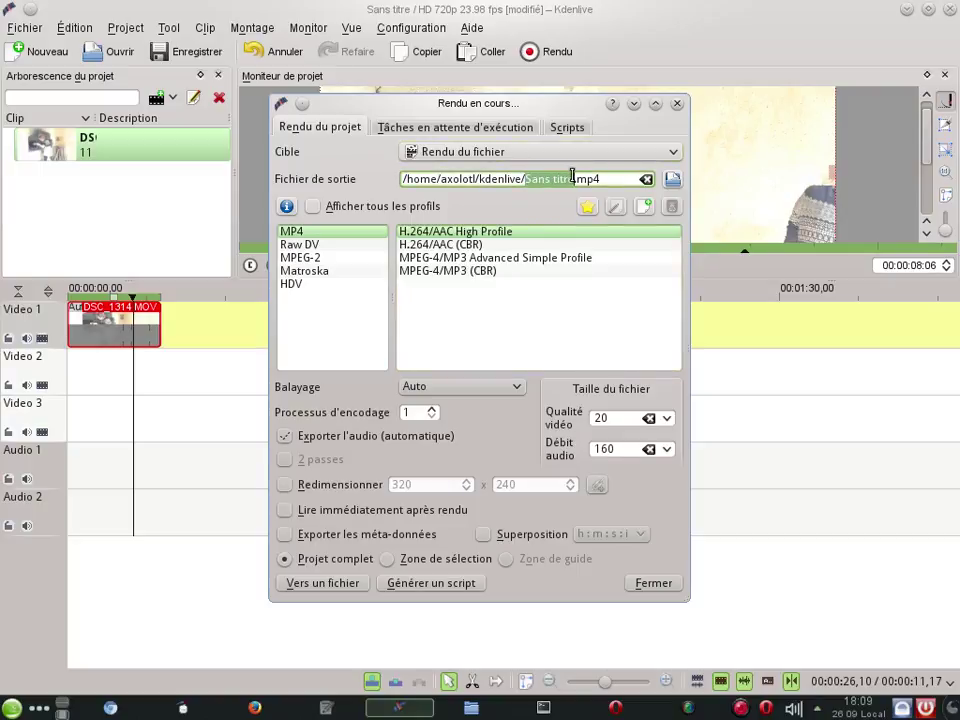
{"action": "key", "text": "BackSpace"}
{"action": "type", "text": "Test_f"}
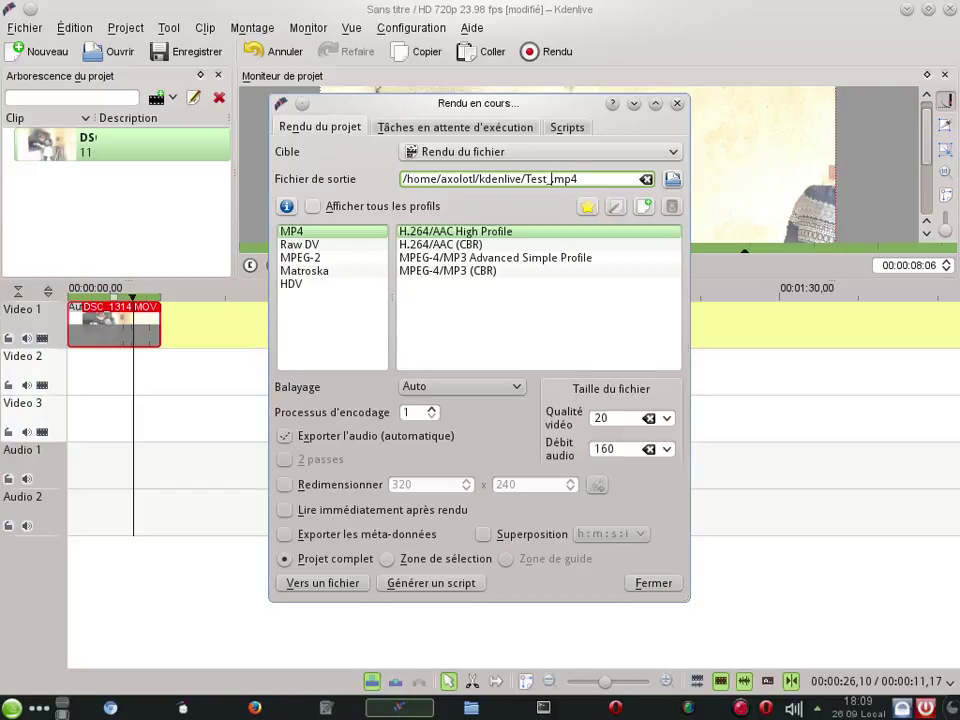
{"action": "type", "text": "loutage"}
{"action": "left_click", "coordinate": [322, 583]}
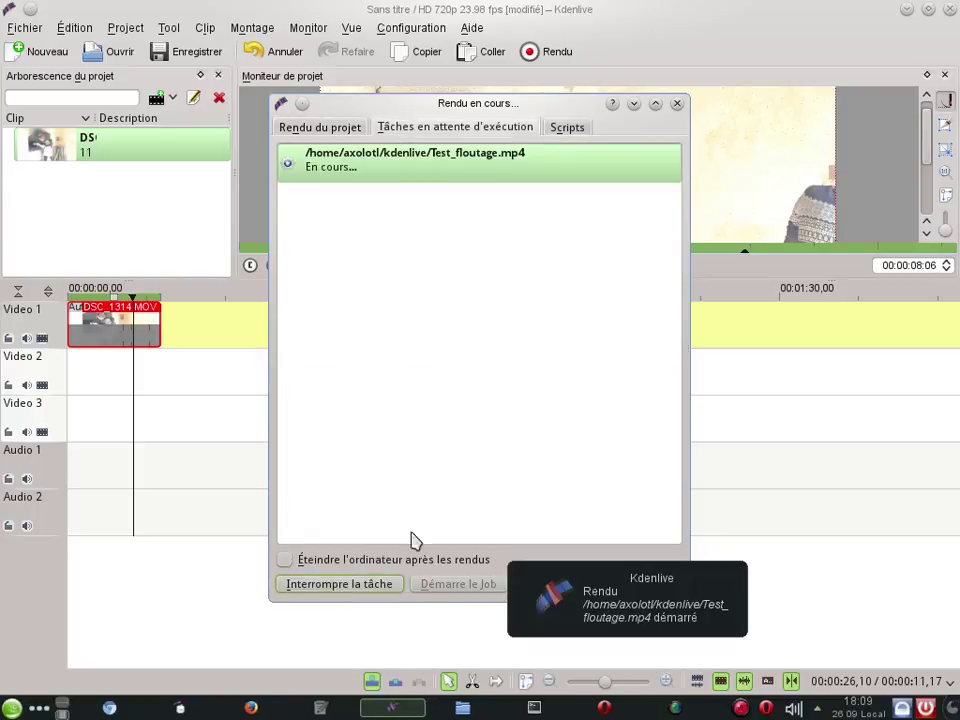